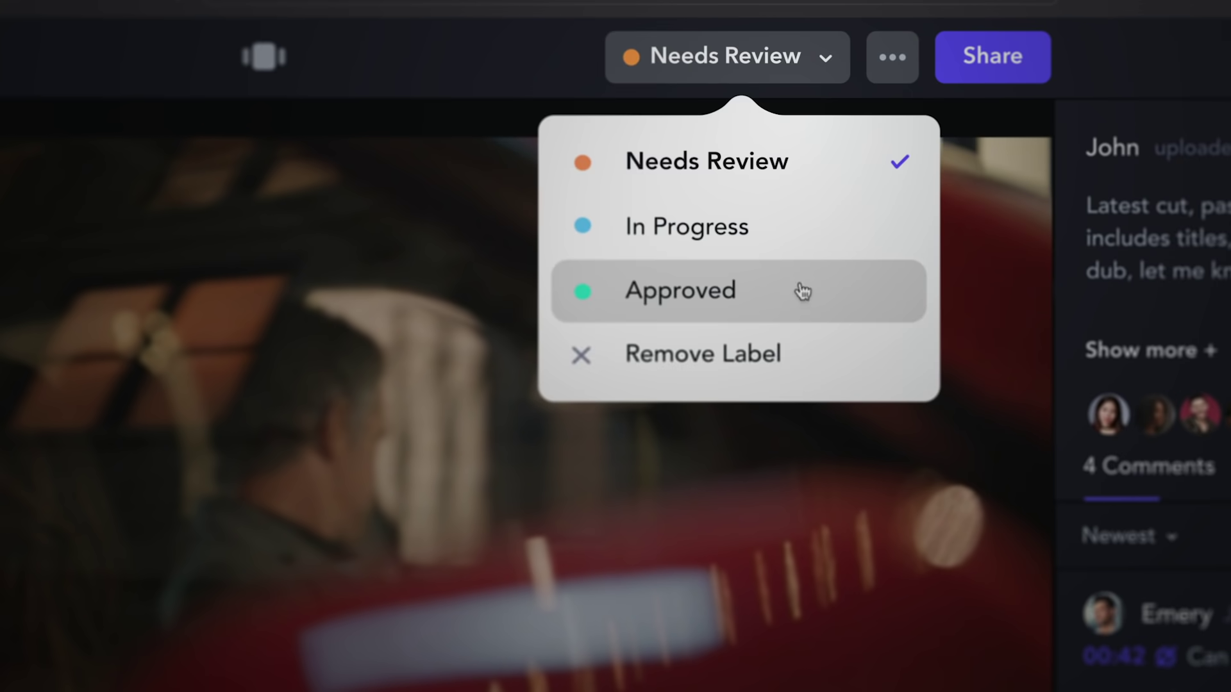
# Step: Mark the latest cut as Approved and open the Basketball Commercial project
pyautogui.click(797, 292)
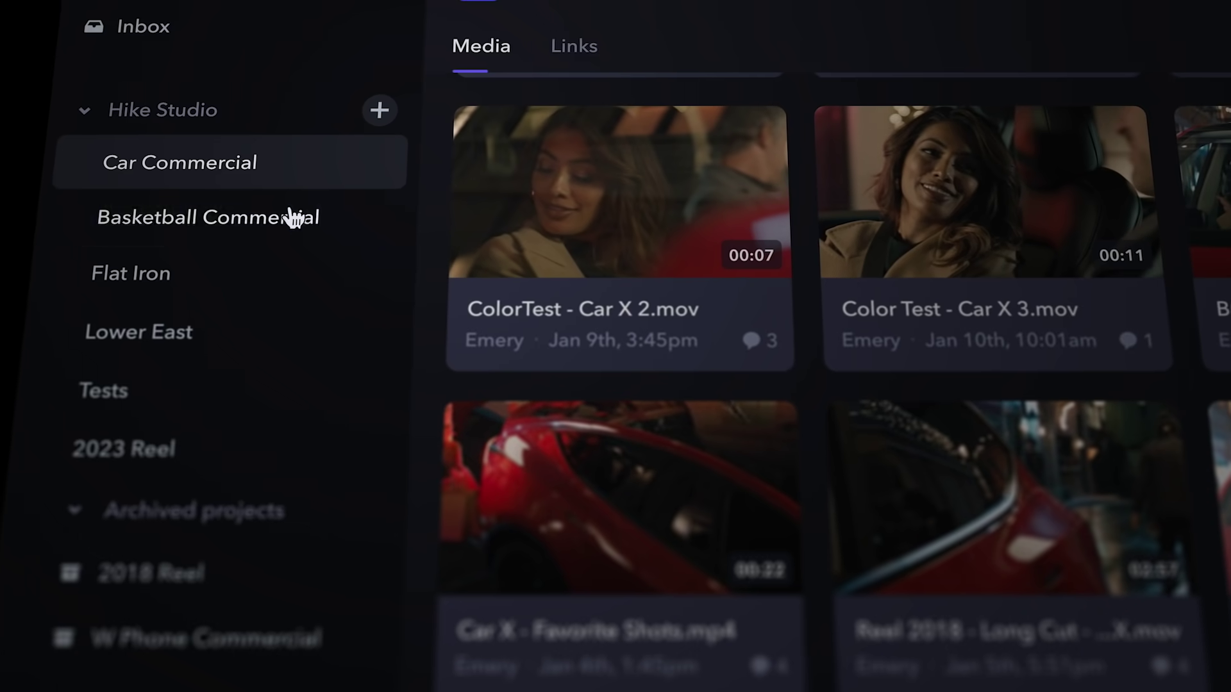
pyautogui.click(294, 218)
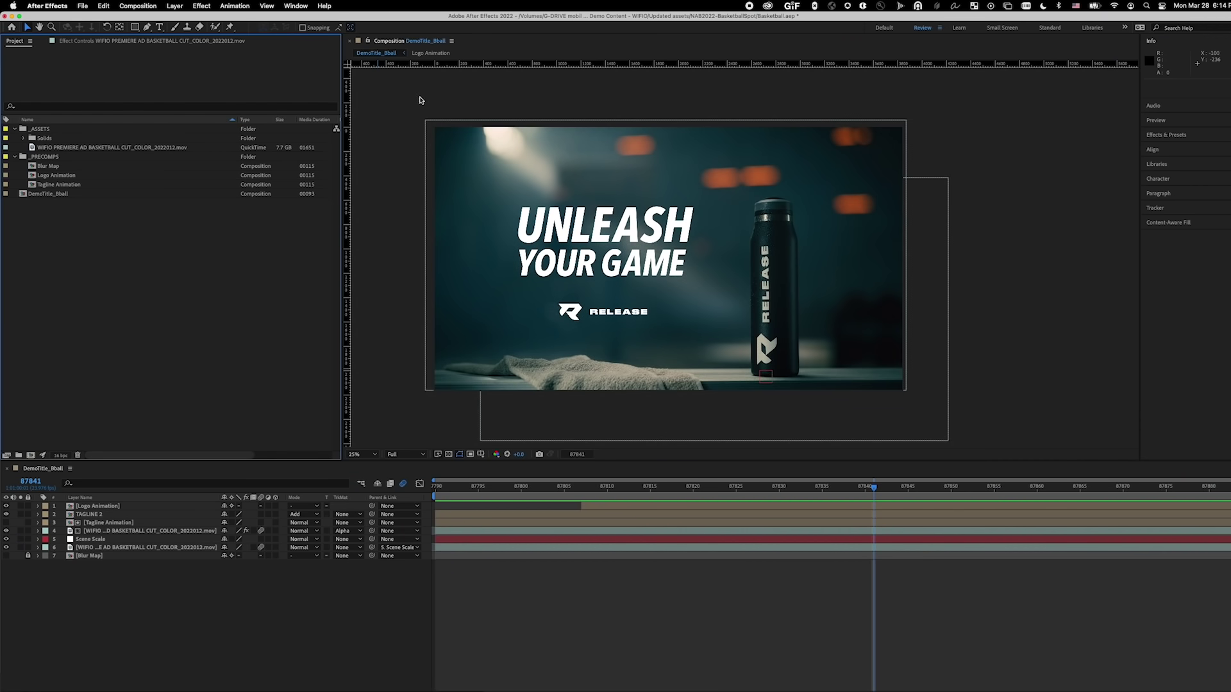
# Step: Open the Review with Frame.io panel from the Window menu
pyautogui.click(296, 6)
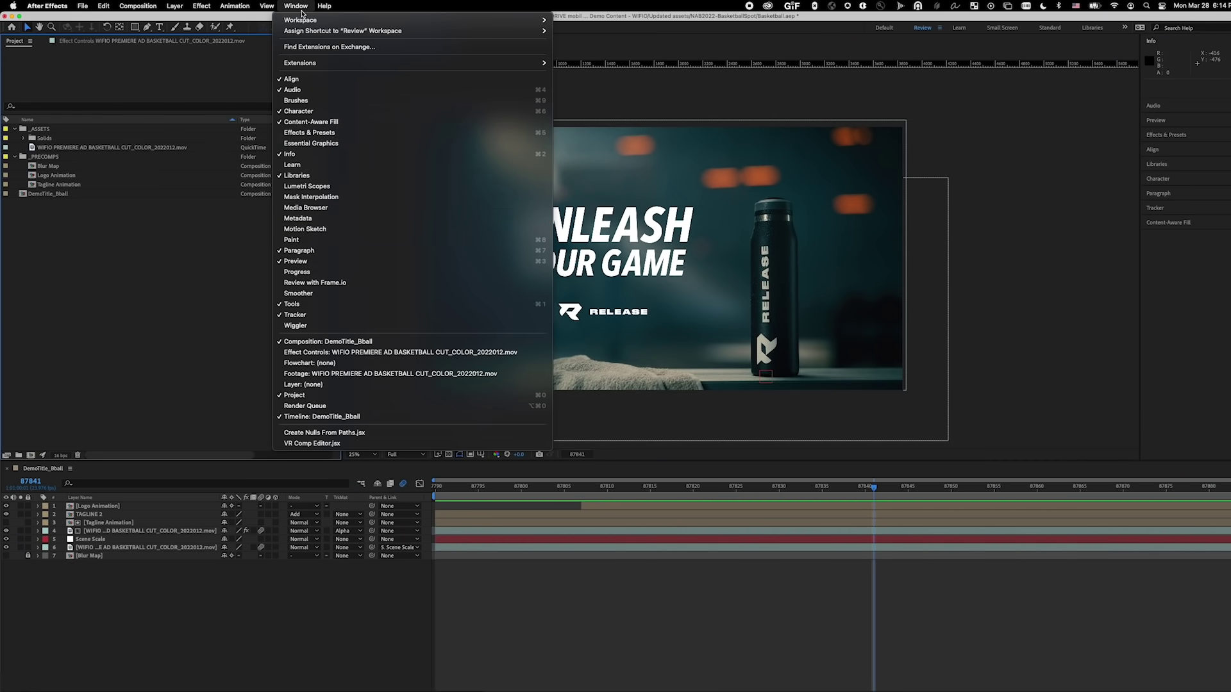
pyautogui.click(342, 283)
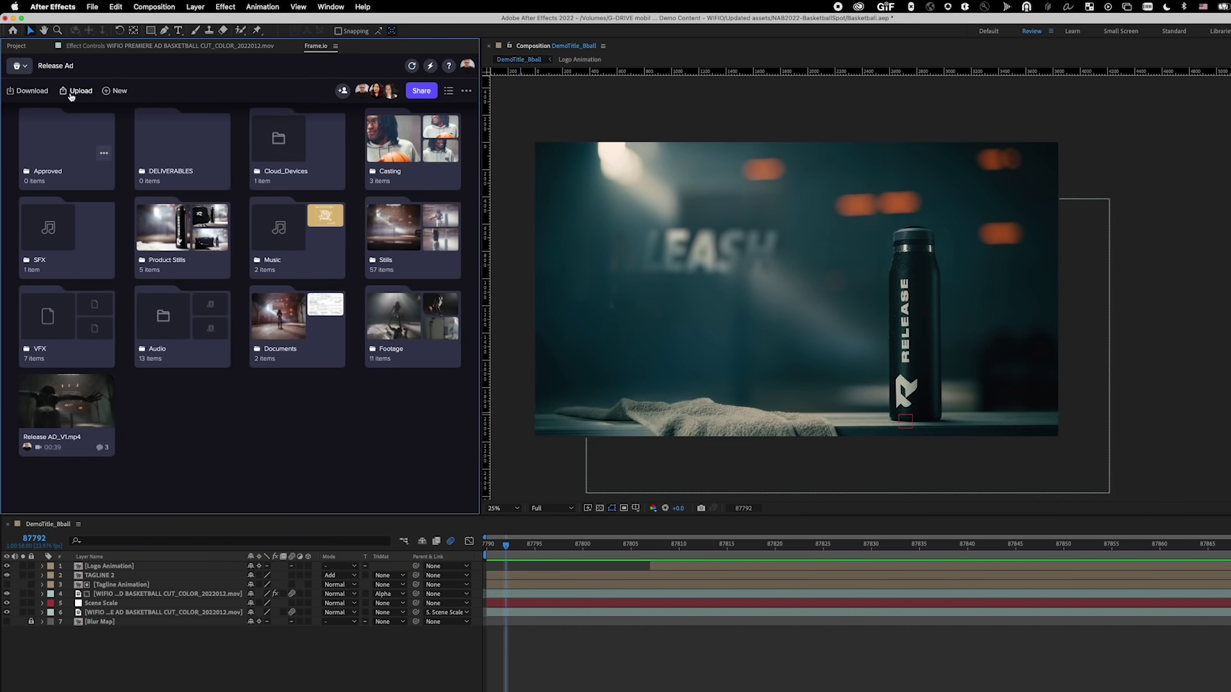
# Step: Show the Frame.io Upload choices: active comp, queued comps, files, folder or project
pyautogui.click(71, 97)
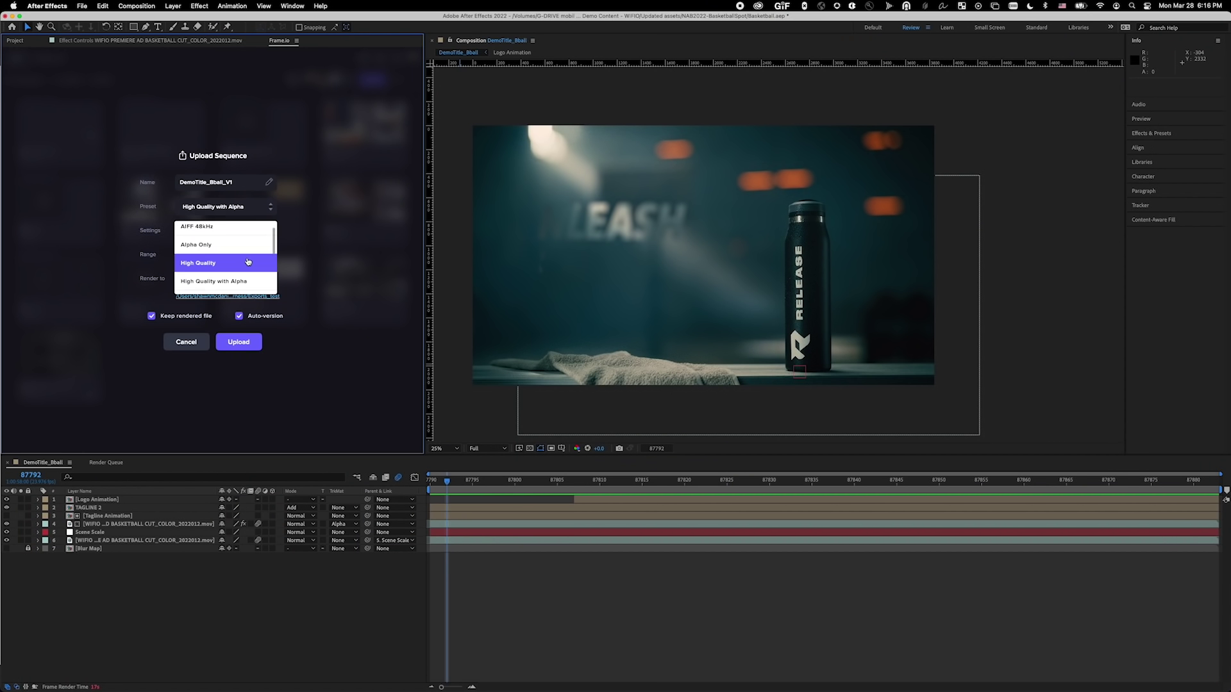
# Step: Upload DemoTitle_Bball using Current Settings, Whole Composition and Custom Folder, with High Quality with Alpha
pyautogui.click(262, 232)
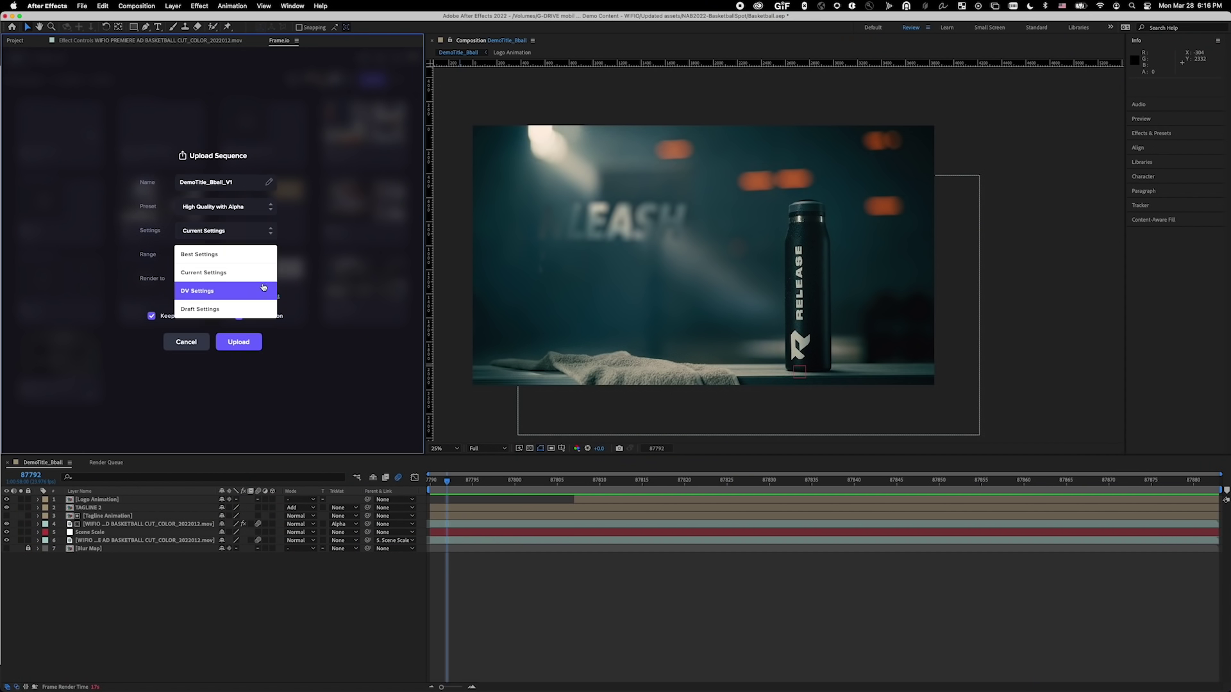
pyautogui.click(311, 284)
pyautogui.click(268, 254)
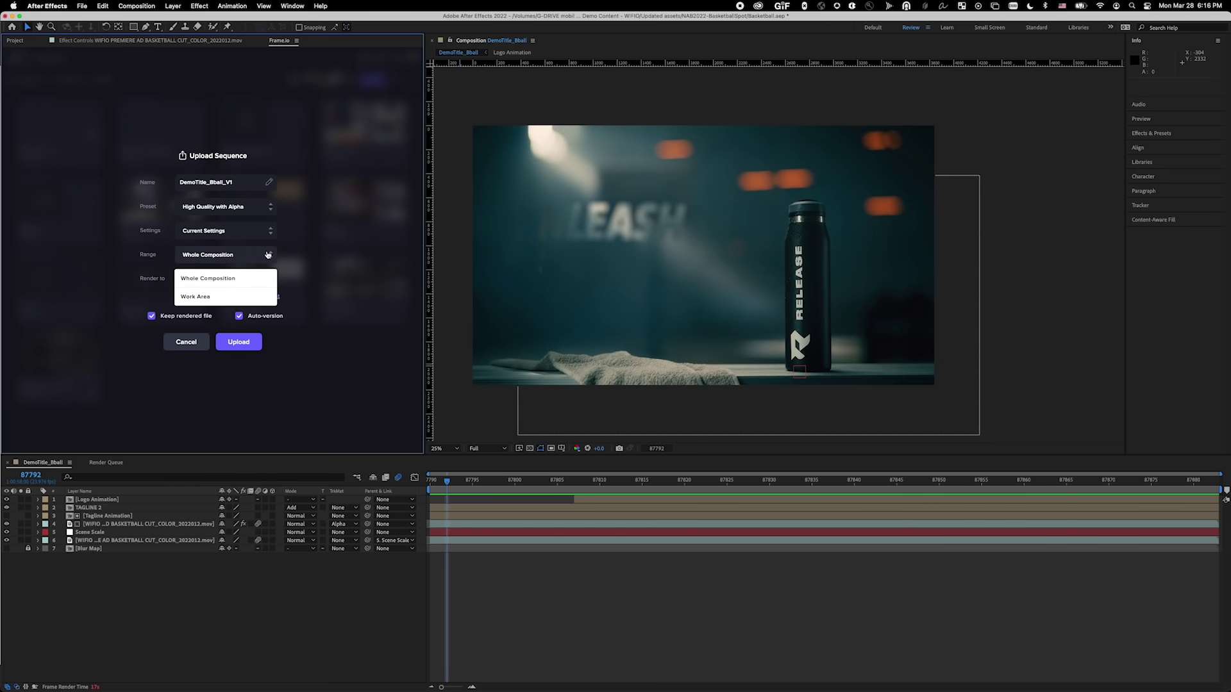
pyautogui.click(332, 275)
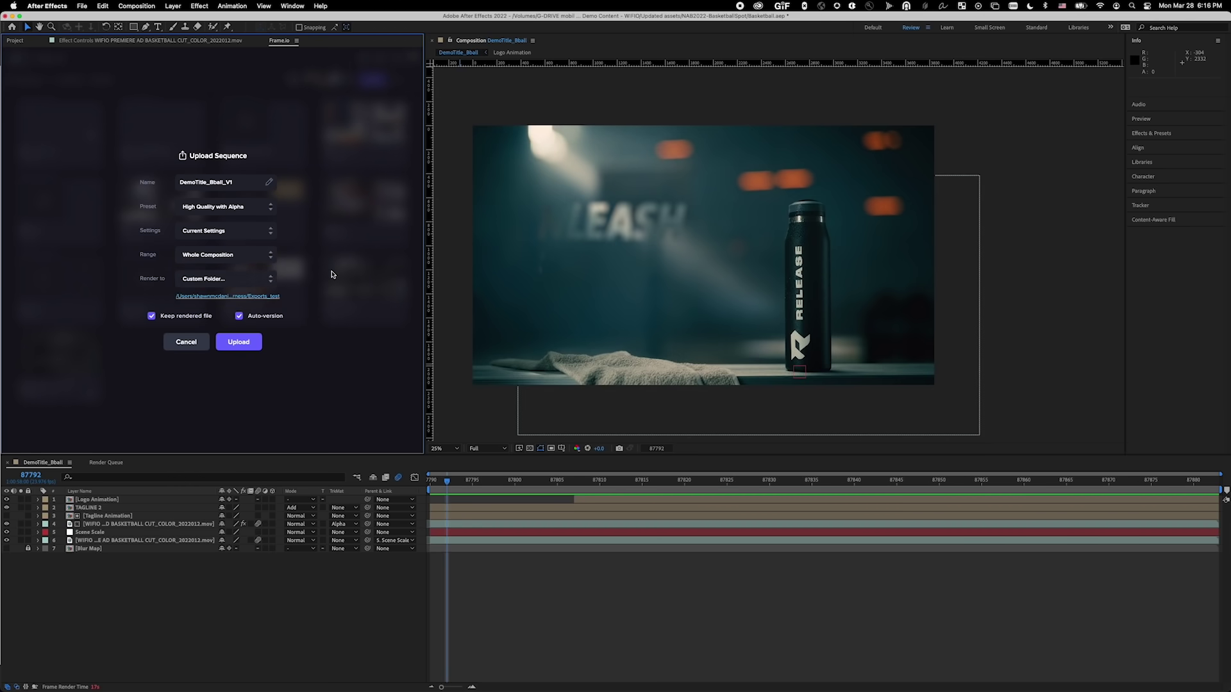
pyautogui.click(275, 280)
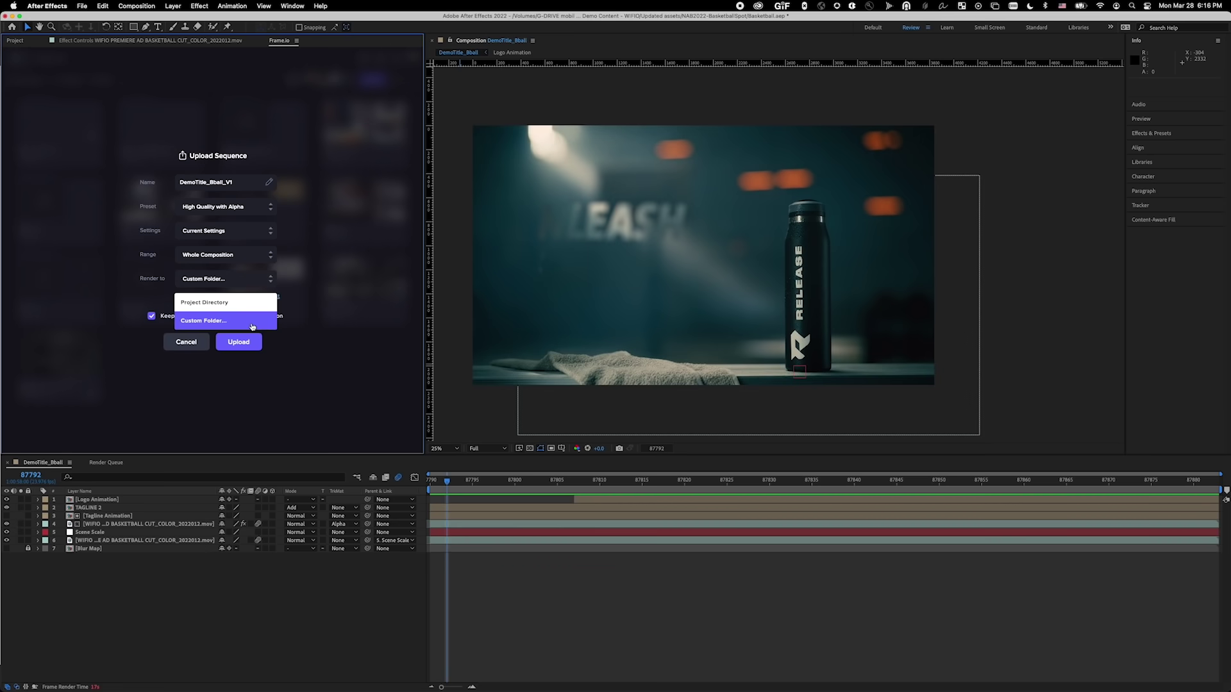
pyautogui.click(310, 286)
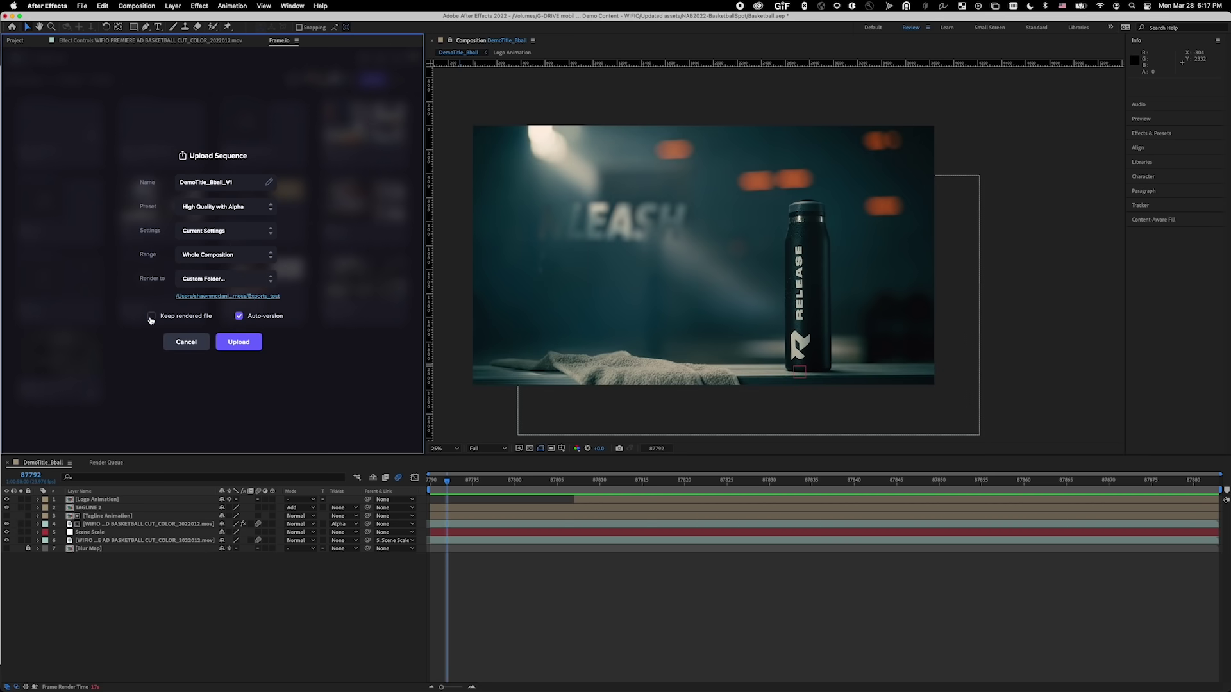
pyautogui.click(248, 345)
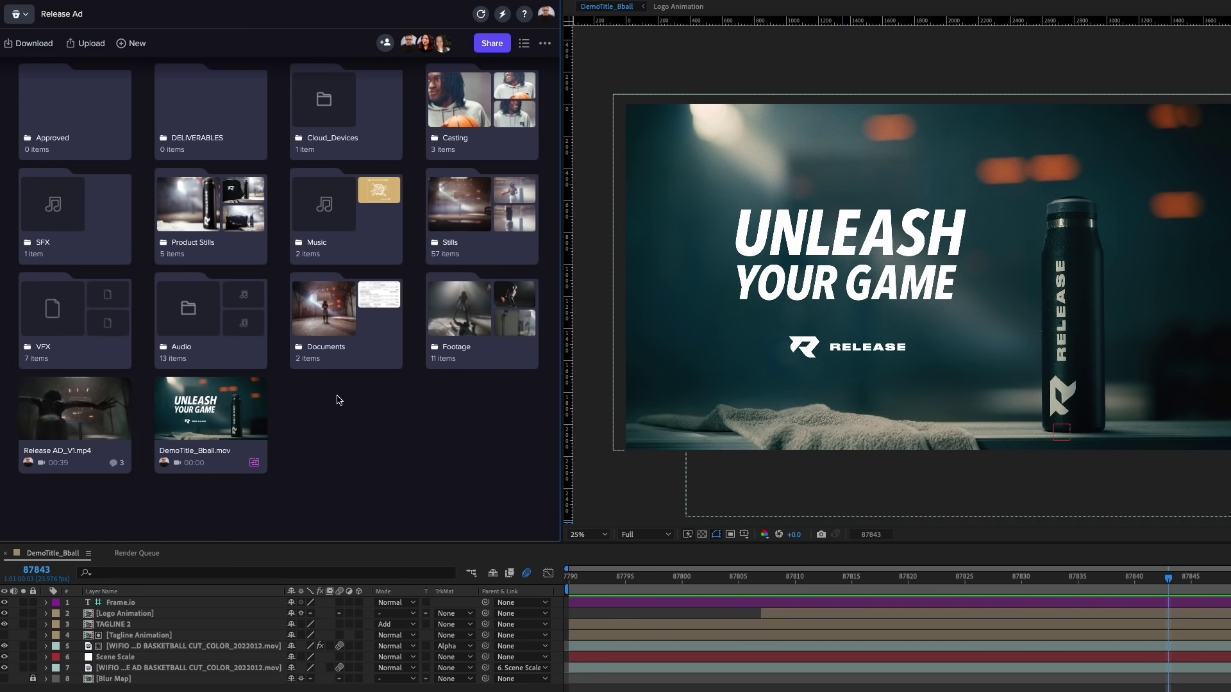
# Step: Invite an editor by e-mail to Release Ad and create a DemoTitle_Bball.mov review link
pyautogui.click(385, 45)
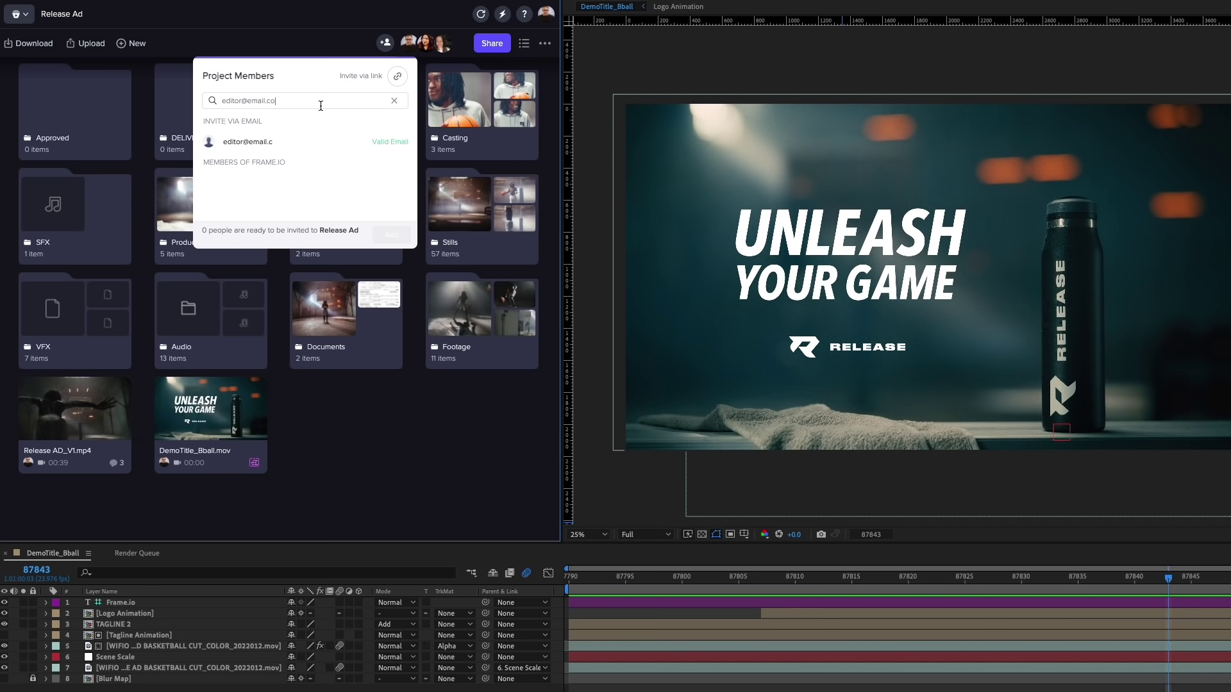
pyautogui.click(360, 143)
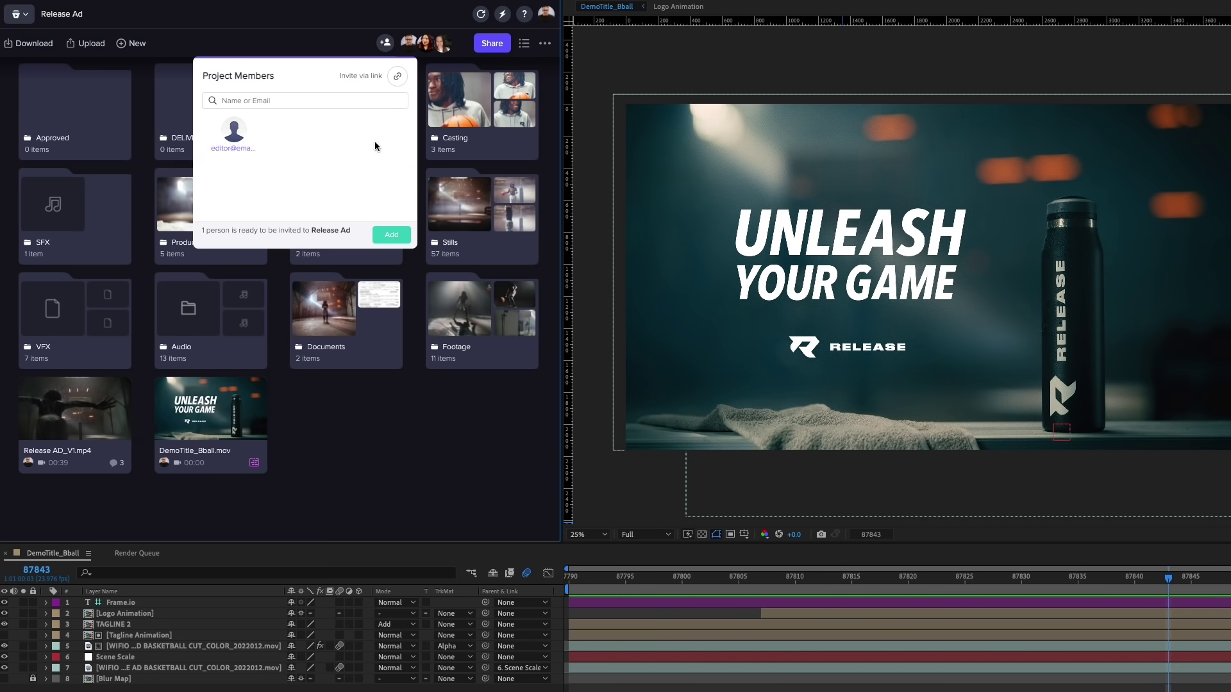
pyautogui.click(388, 233)
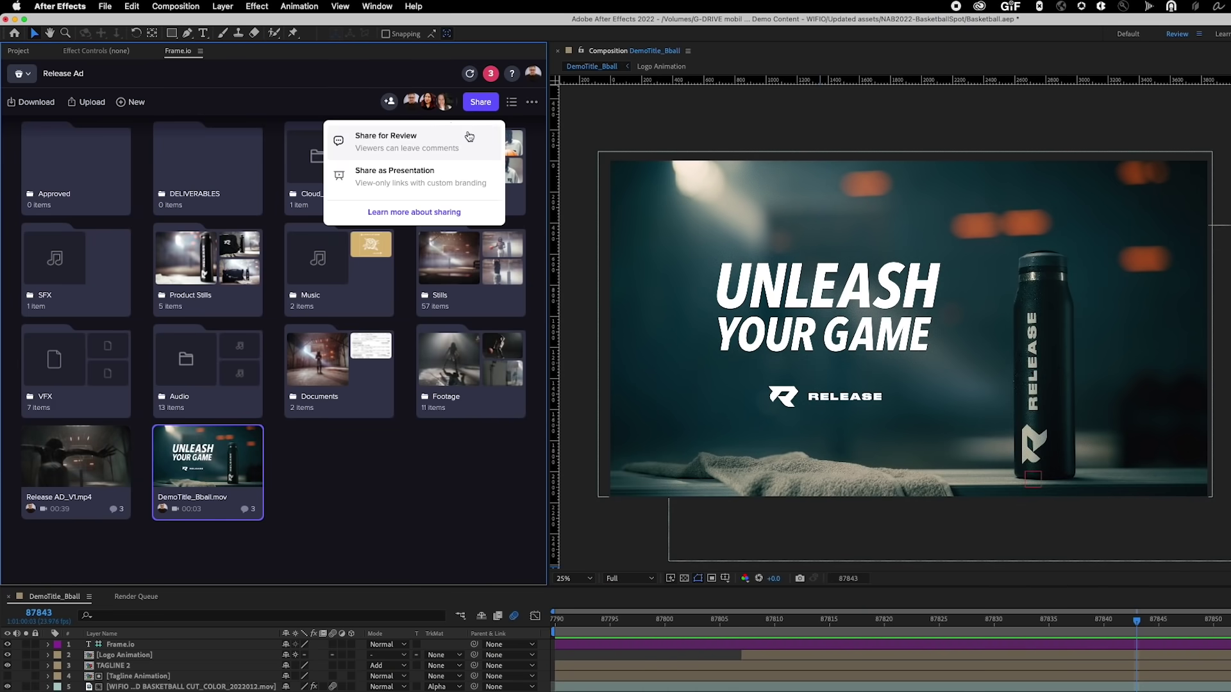
pyautogui.click(468, 134)
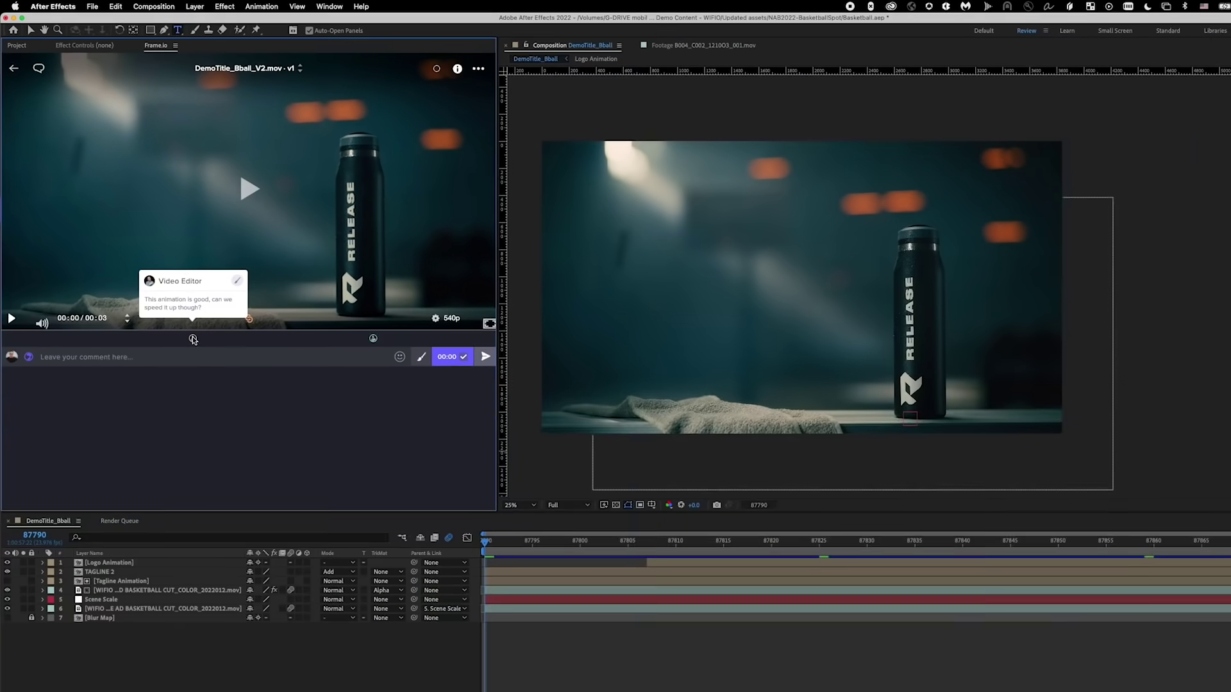
# Step: Jump to the first review comment and then the second comment at 00:02
pyautogui.click(262, 460)
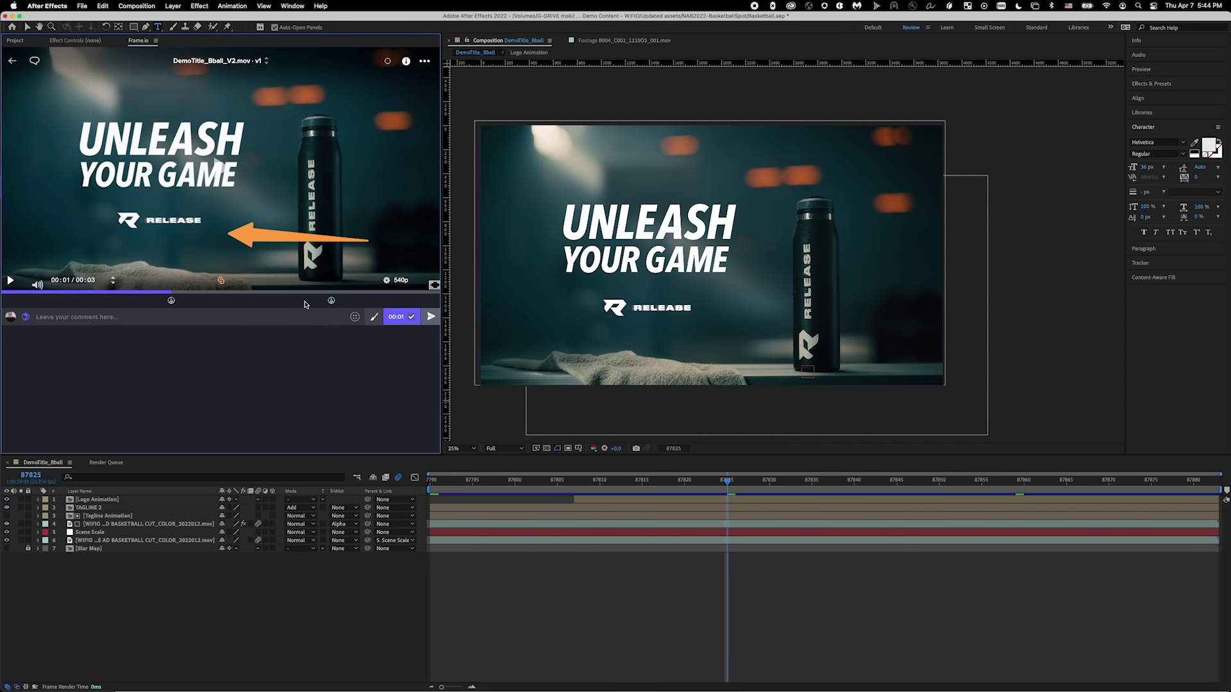
pyautogui.click(330, 301)
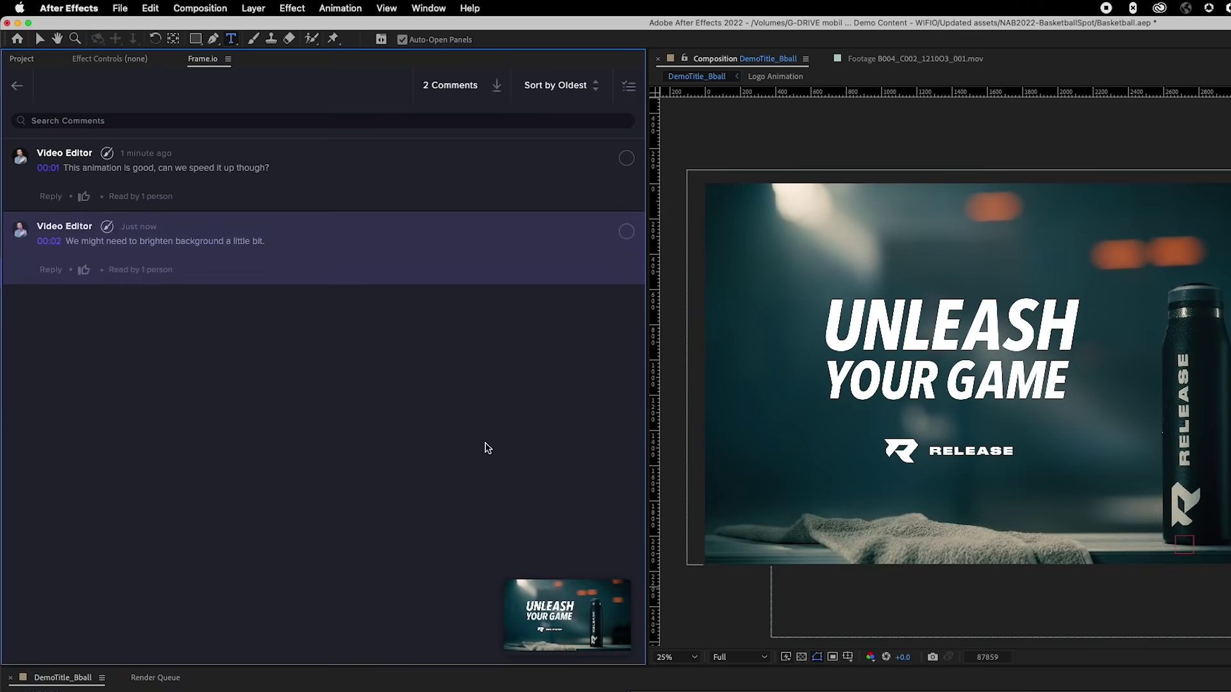
# Step: Step through both comments, import them into DemoTitle_Bball, and select the new Frame.io layer
pyautogui.click(352, 186)
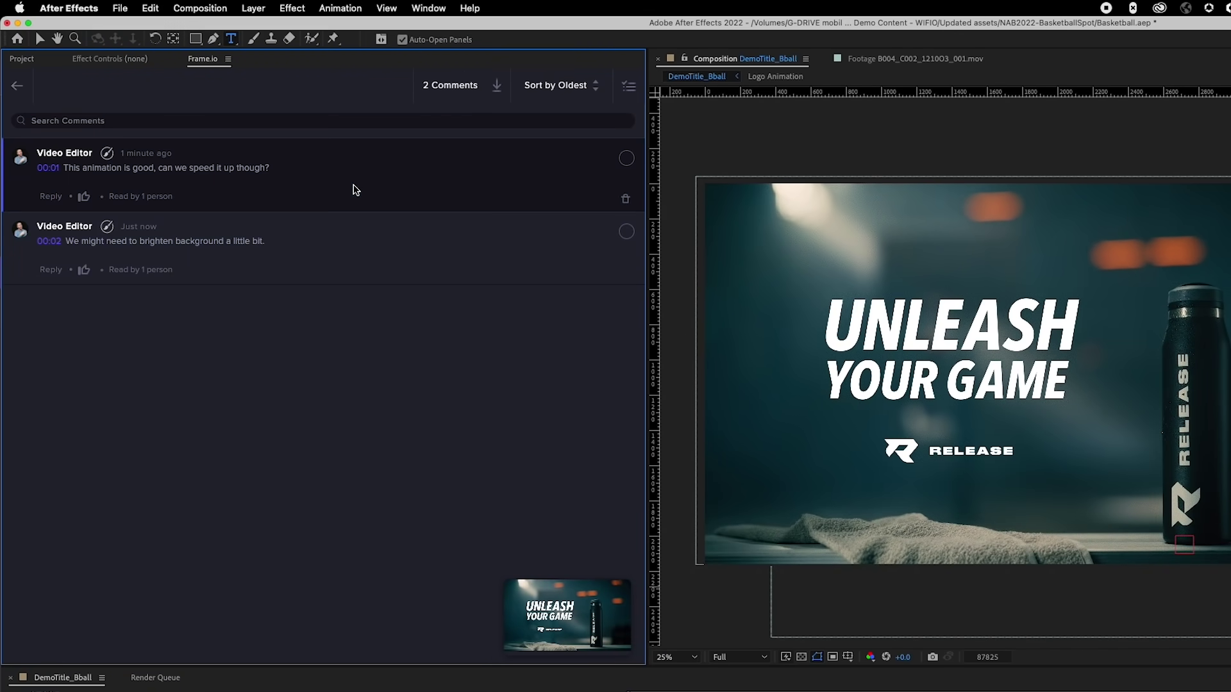
pyautogui.click(361, 244)
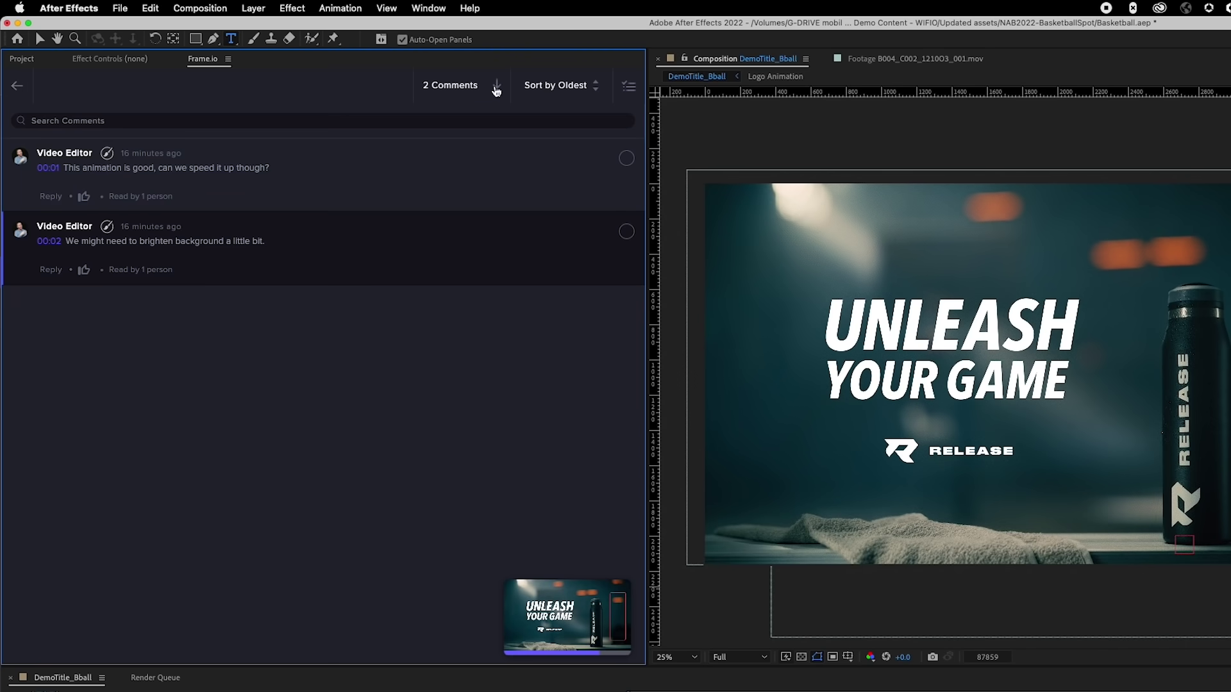
pyautogui.click(497, 86)
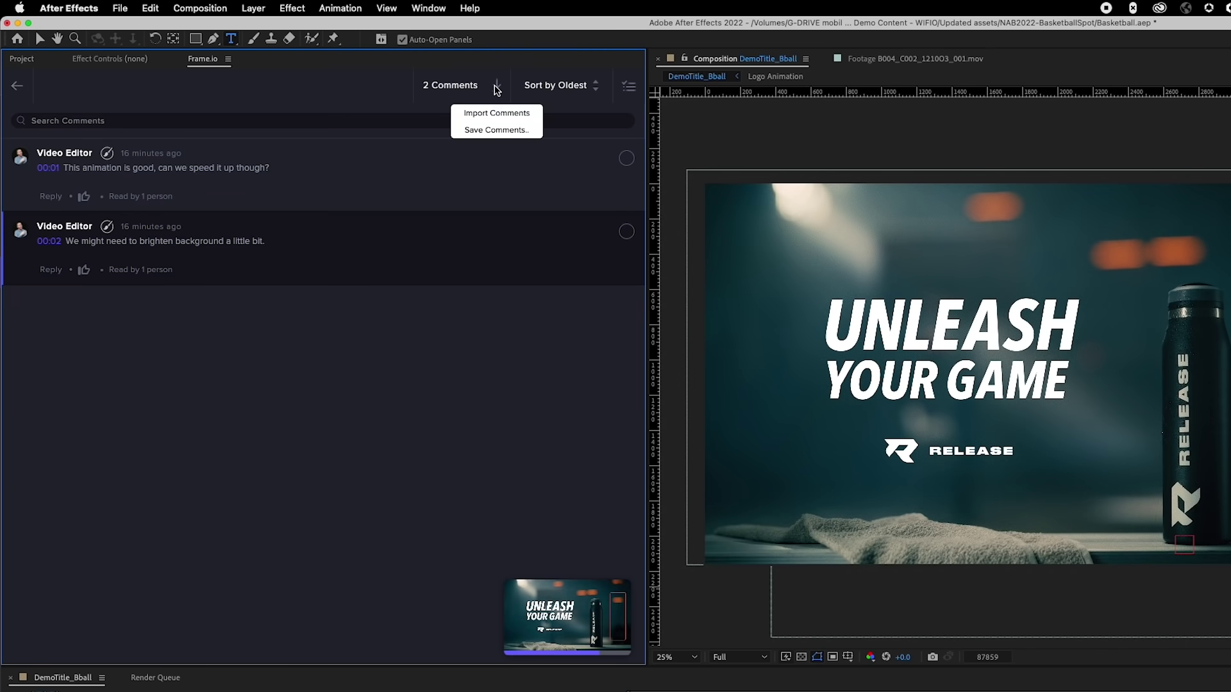
pyautogui.click(524, 112)
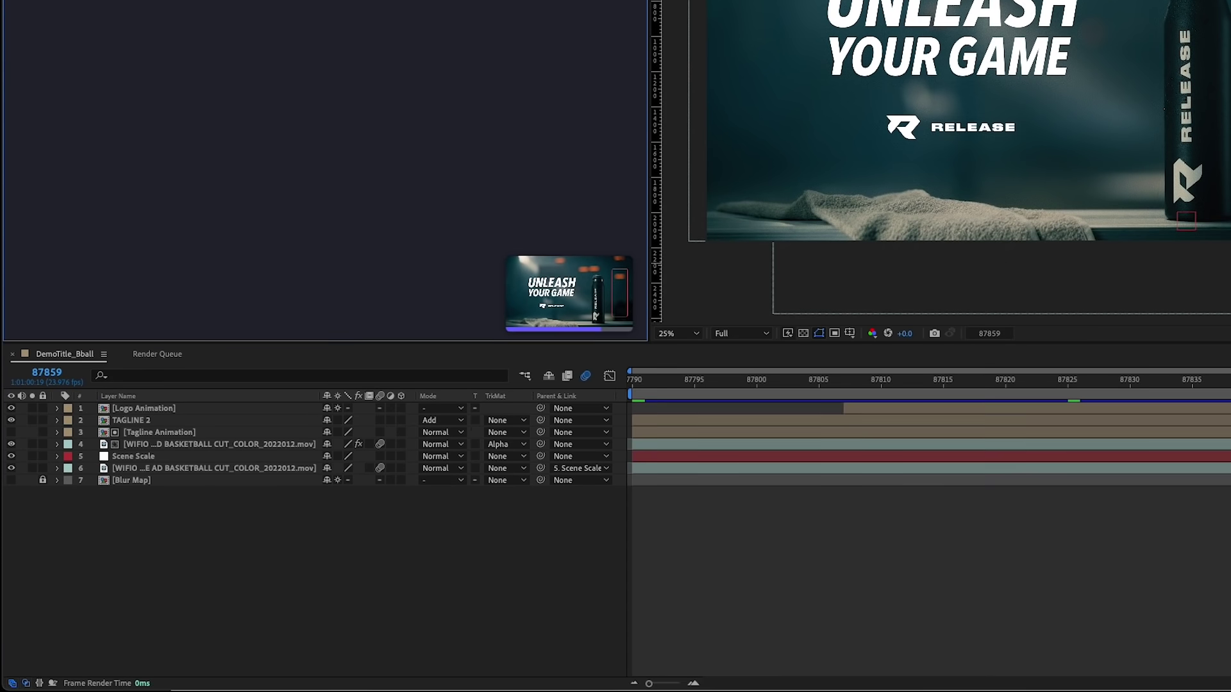
pyautogui.click(181, 410)
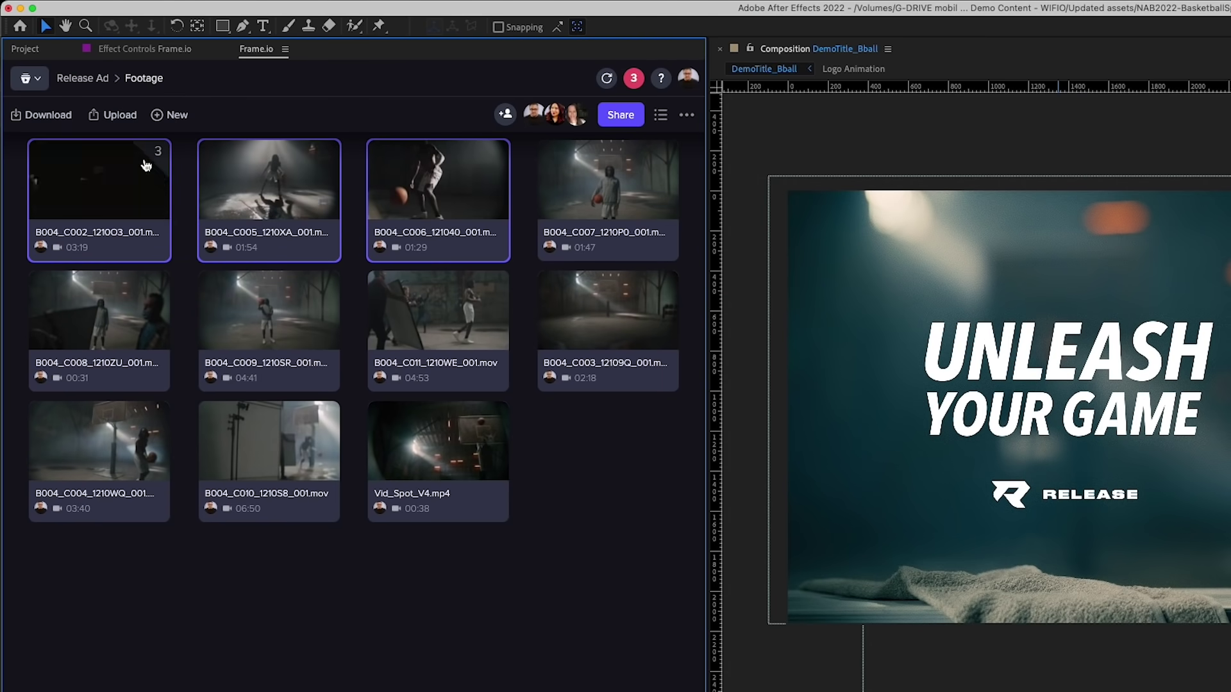
# Step: Import the three selected Footage clips, plus the dribbling clip separately, into the project
pyautogui.click(58, 118)
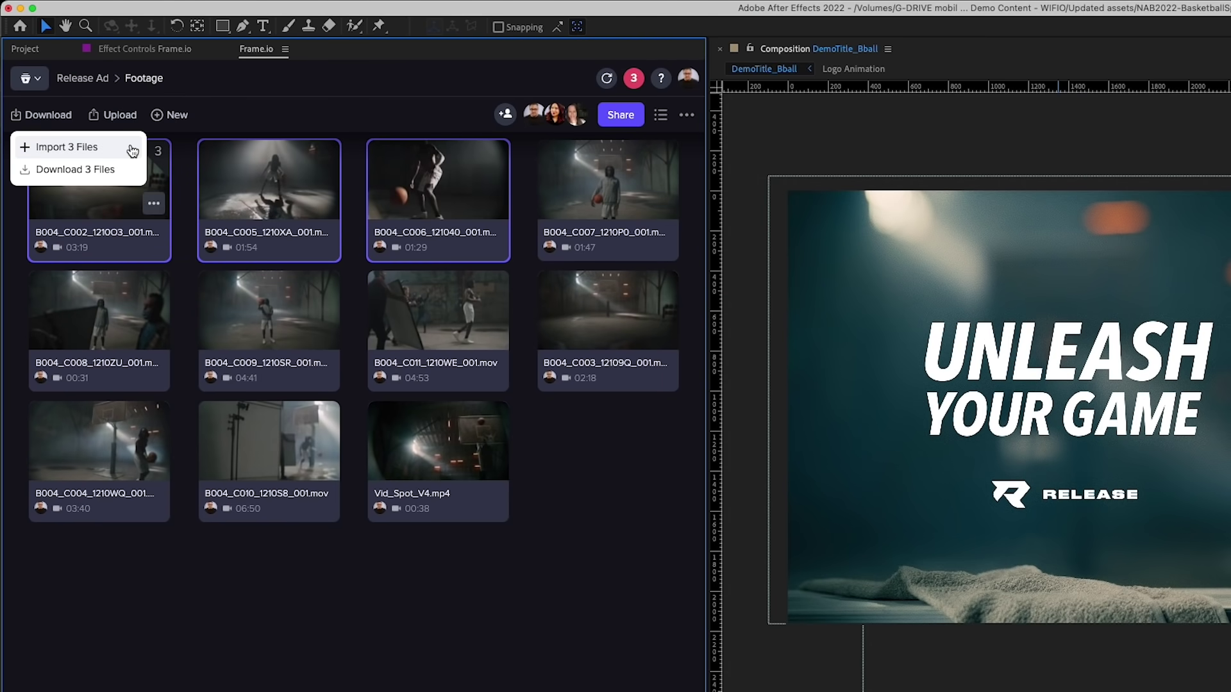
pyautogui.click(132, 149)
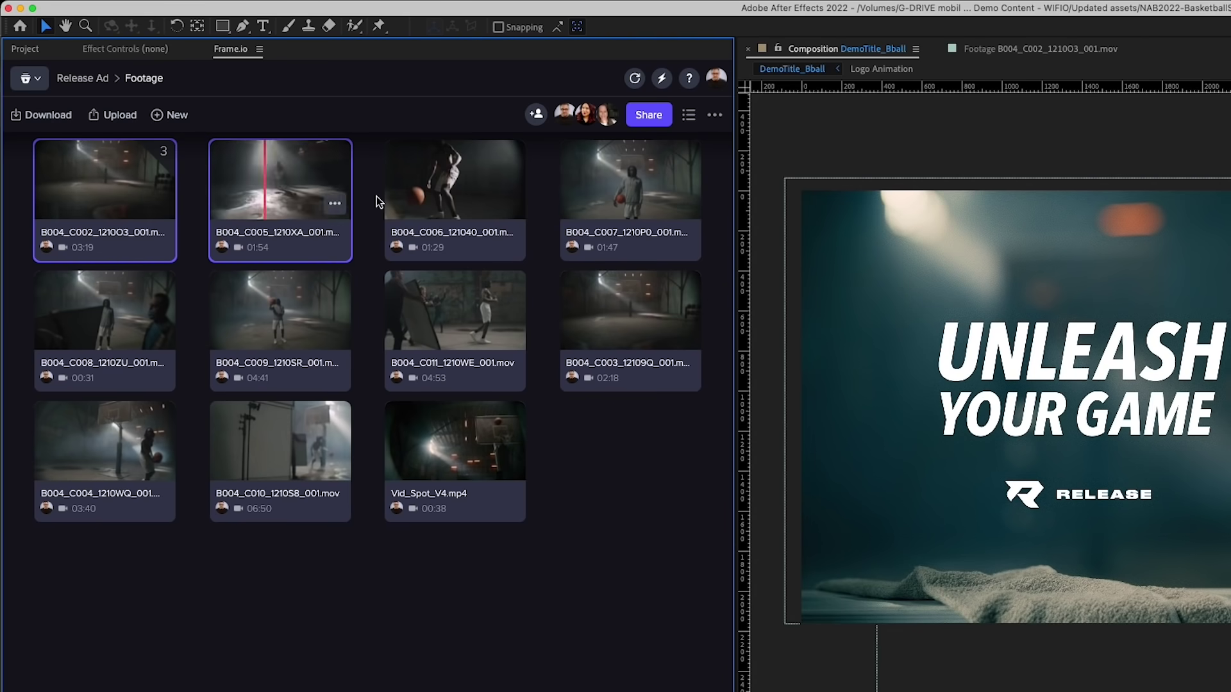
pyautogui.click(510, 203)
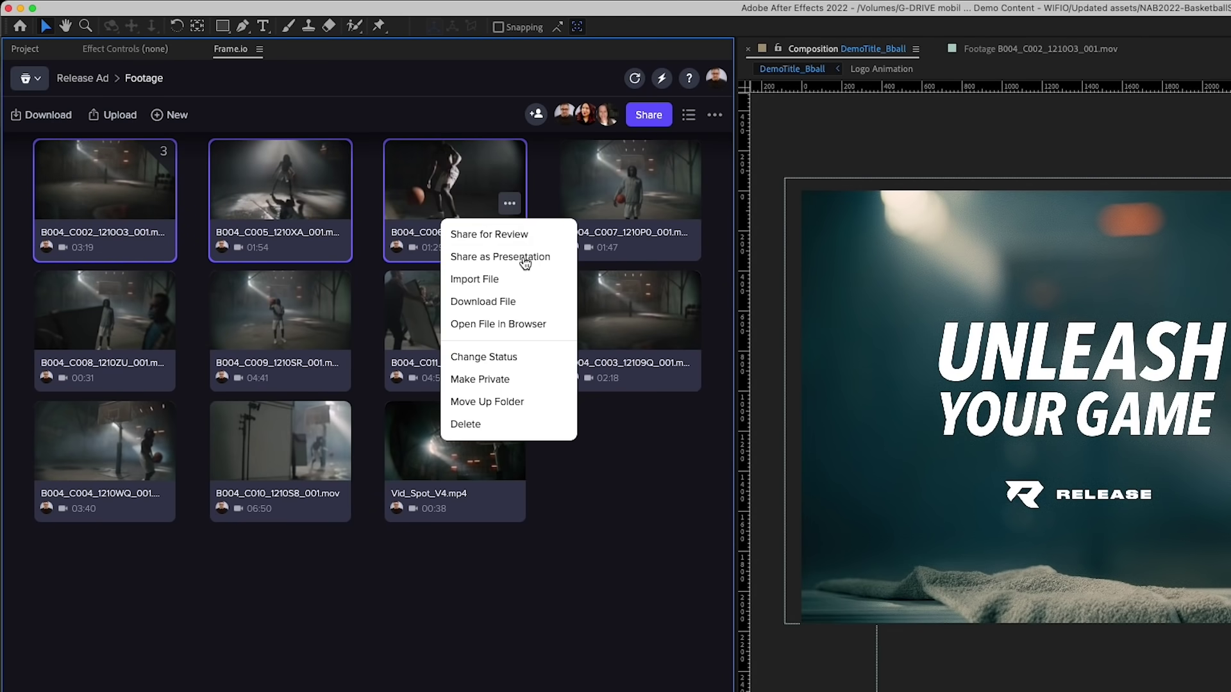
pyautogui.click(527, 287)
pyautogui.click(401, 383)
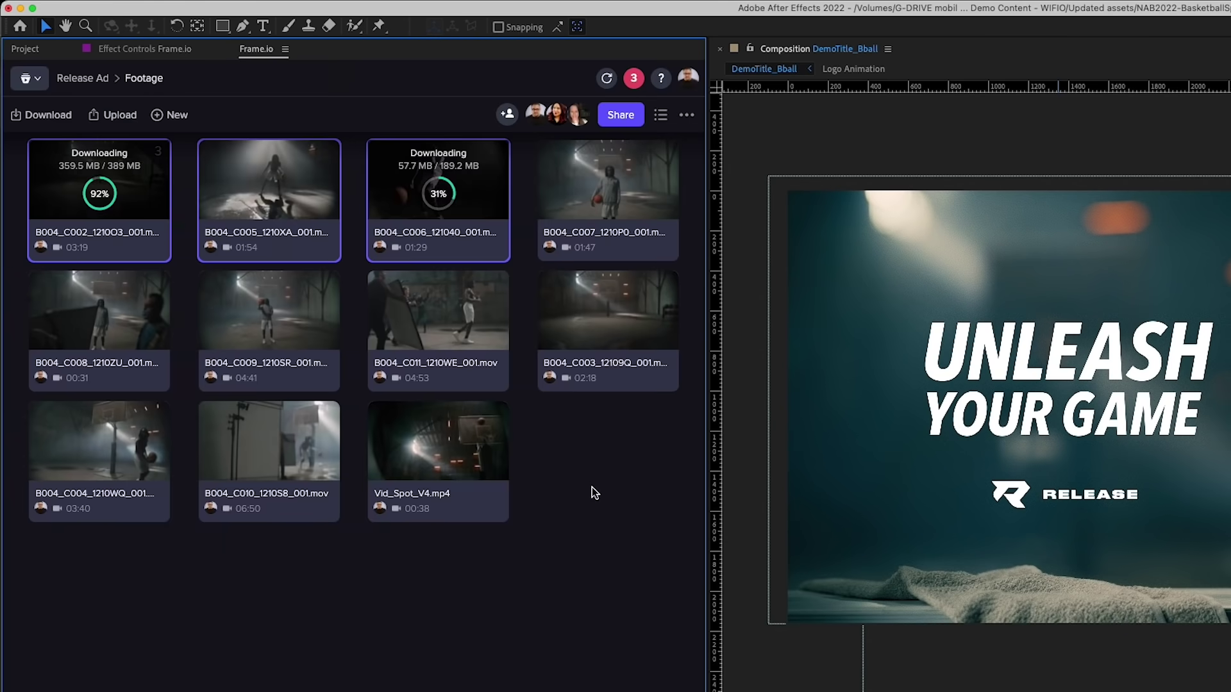
pyautogui.click(28, 49)
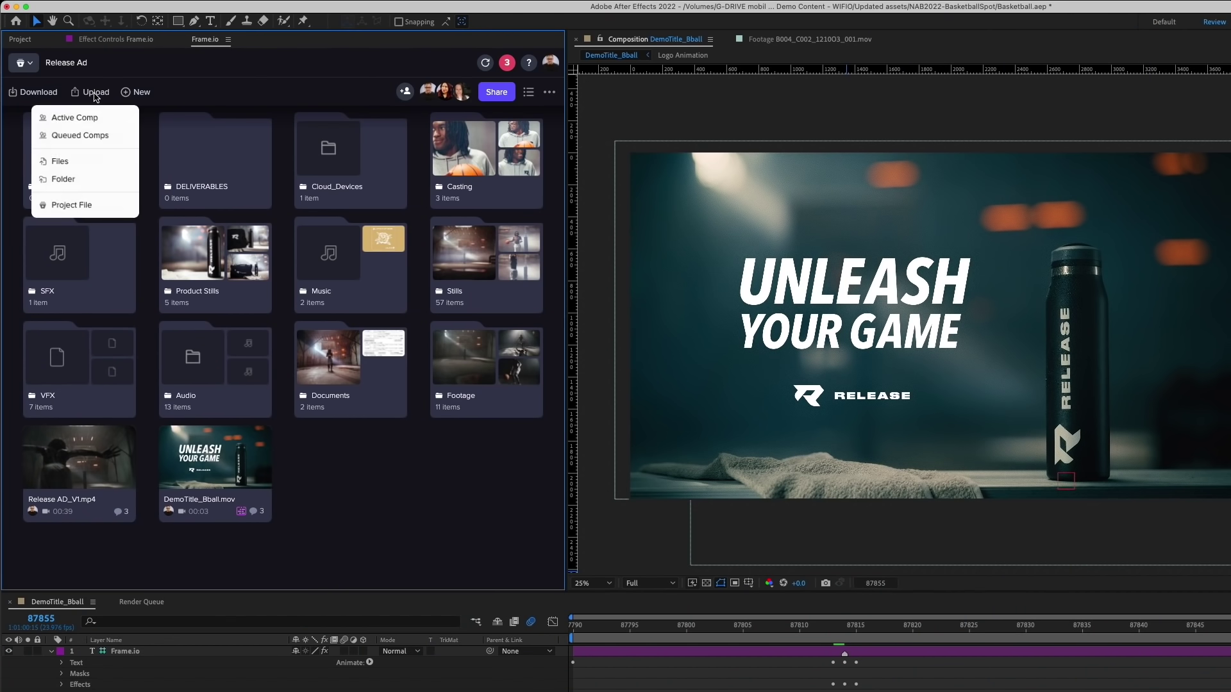
# Step: Start an Active Comp upload, producing the DemoTitle_Bball_V2 Upload Sequence dialog
pyautogui.click(116, 122)
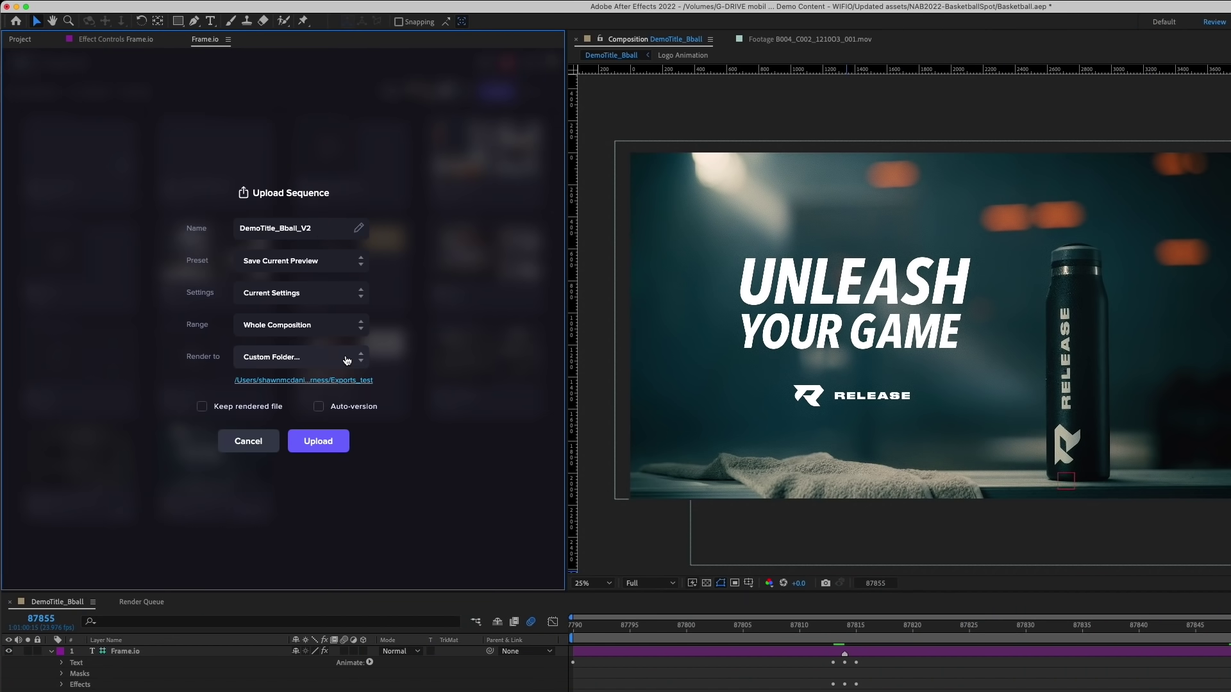